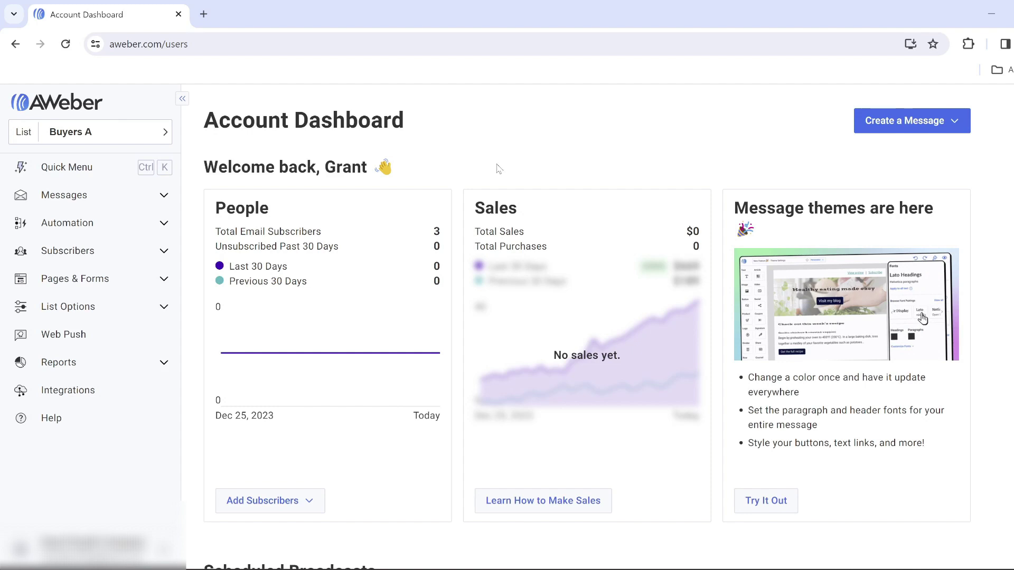
scroll(498, 168, down, 2)
scroll(497, 168, down, 3)
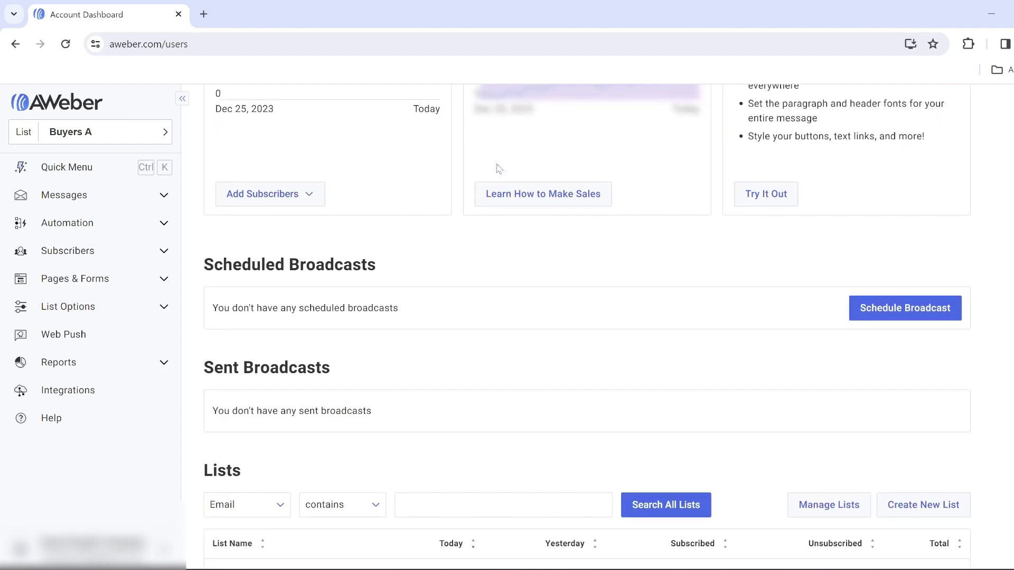
scroll(498, 169, down, 1)
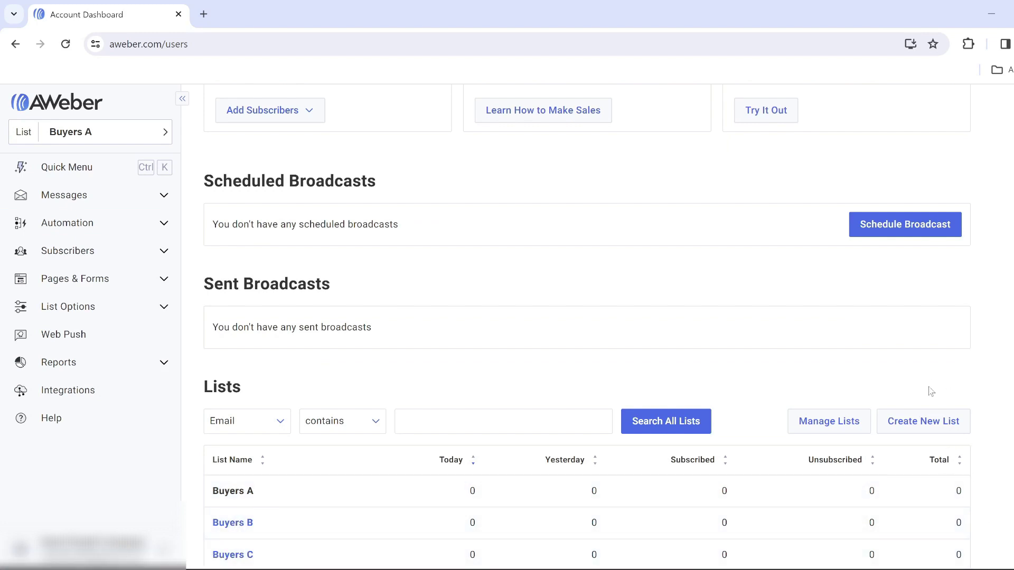
Step: Start a new list with company name Donky Munch 3, default address and no website
click(953, 426)
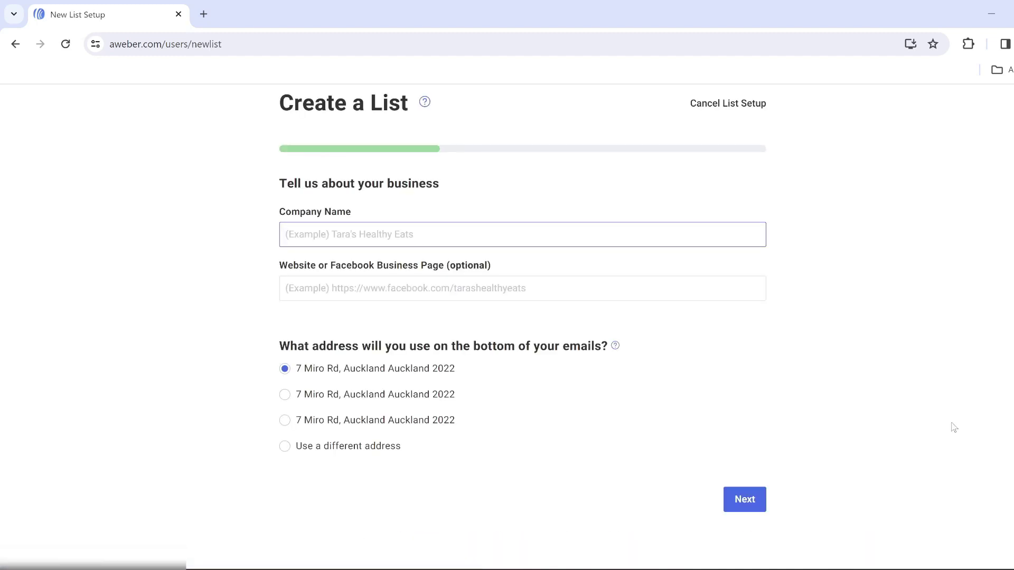
click(487, 241)
text(Donky Munch 3)
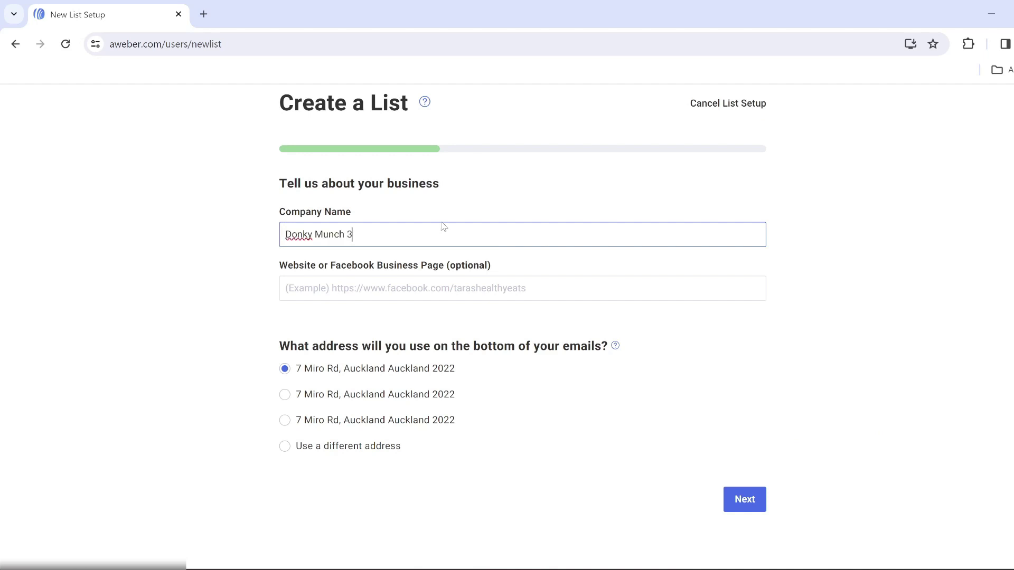
click(249, 267)
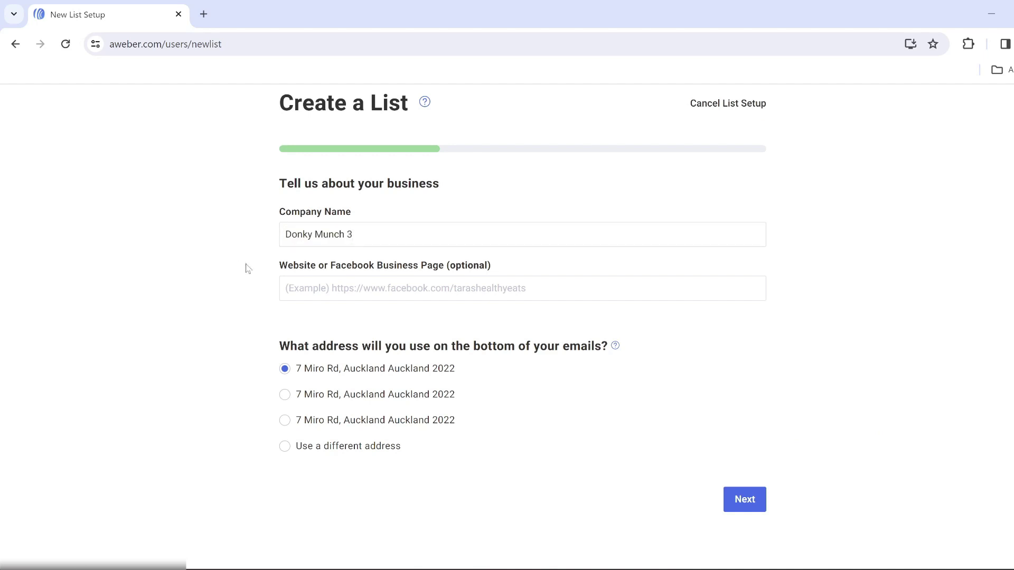
click(287, 268)
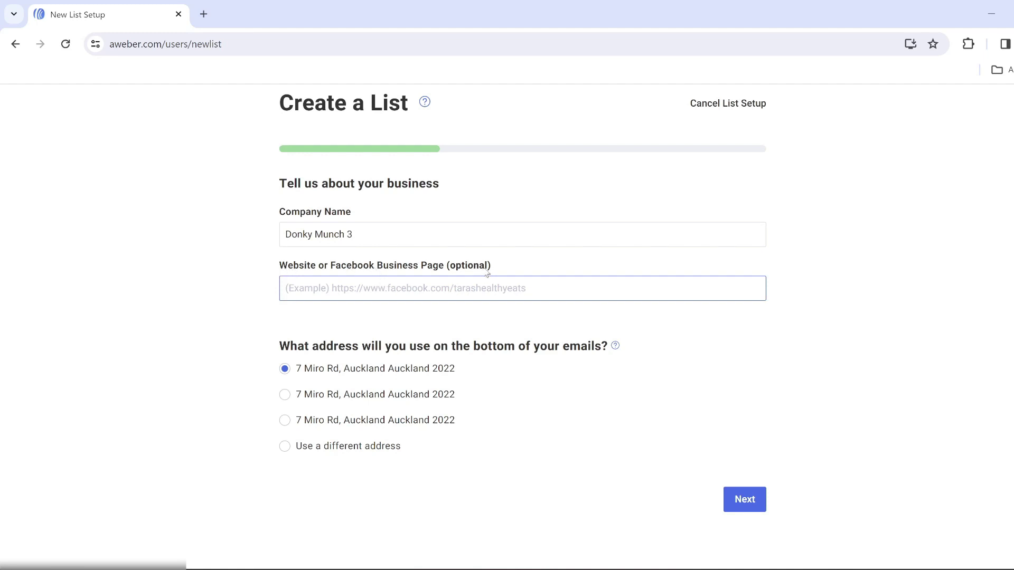
click(507, 312)
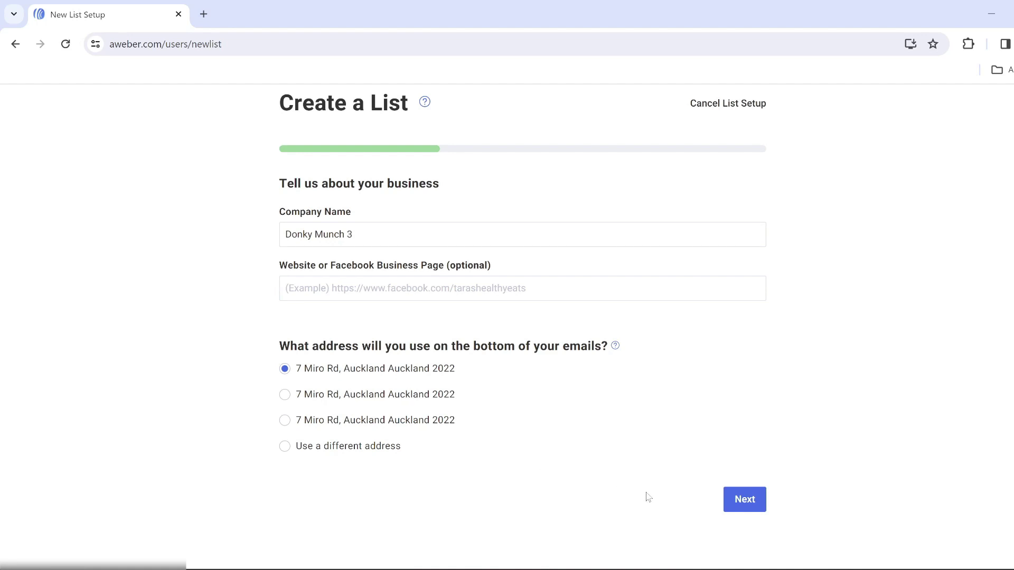
click(754, 511)
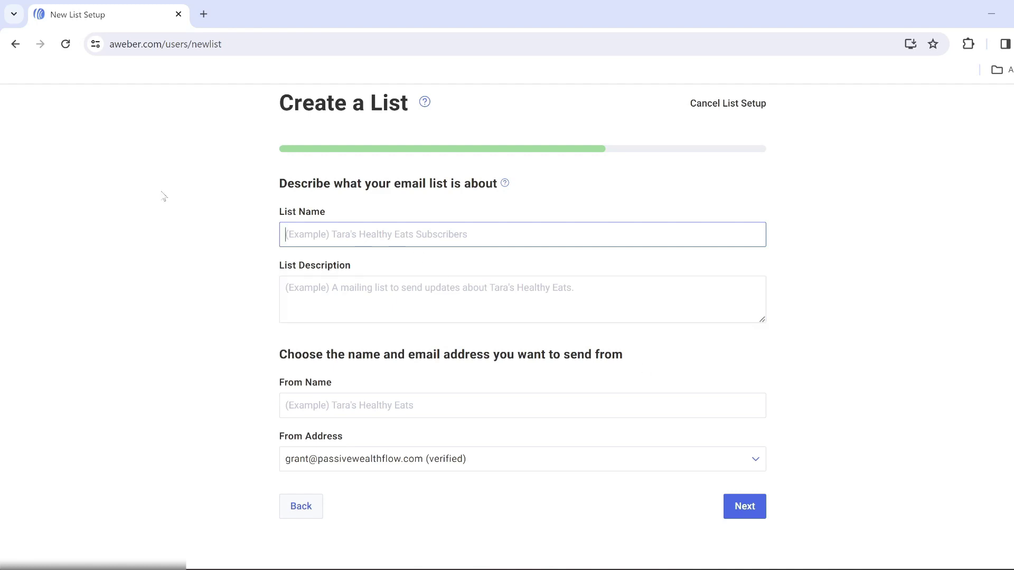
text(D)
Step: Enter Donky Munch 3 as list name and description, with sender name Don
key(Down)
key(Return)
click(415, 290)
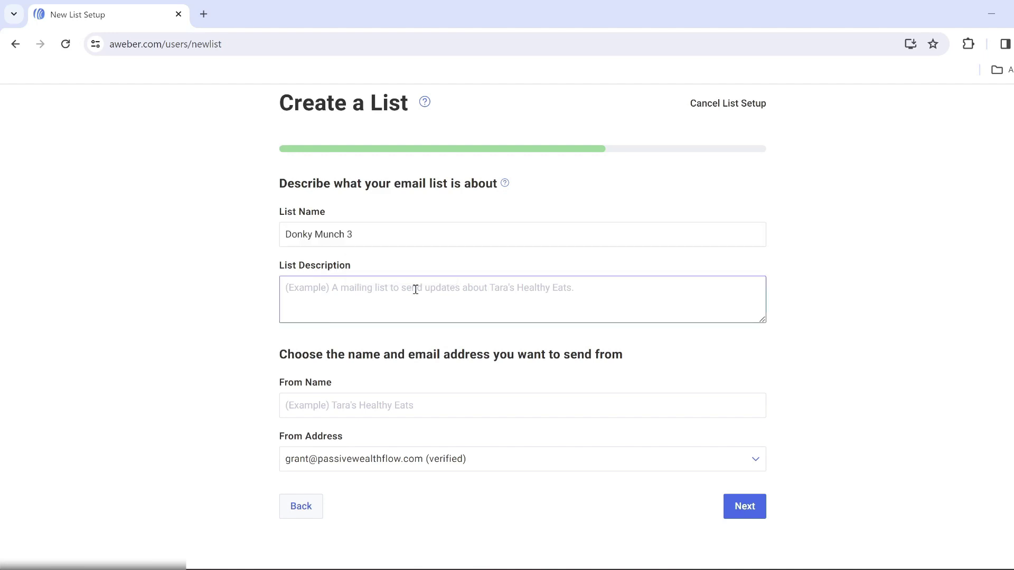
text(Donky Munch 3)
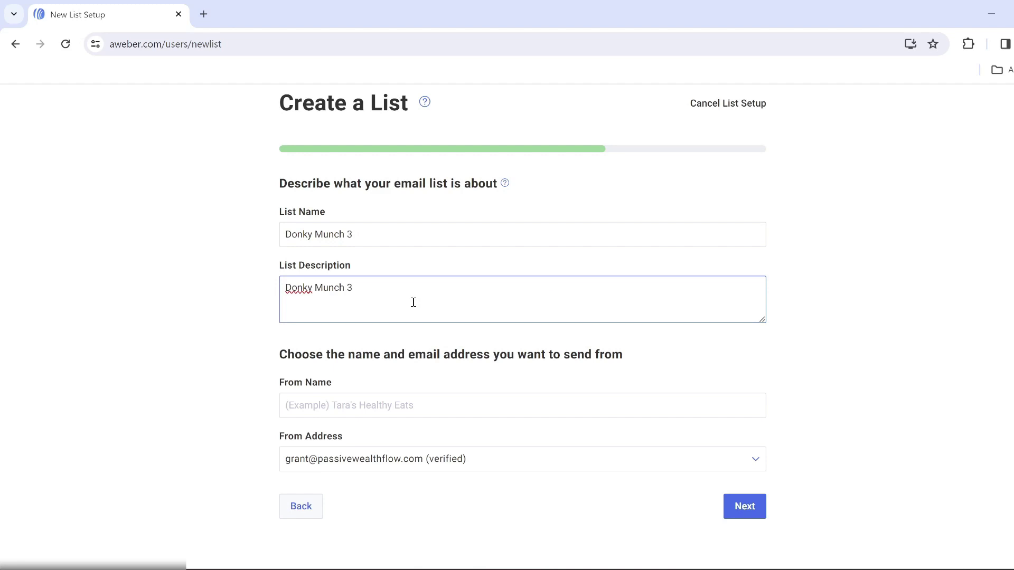
click(339, 356)
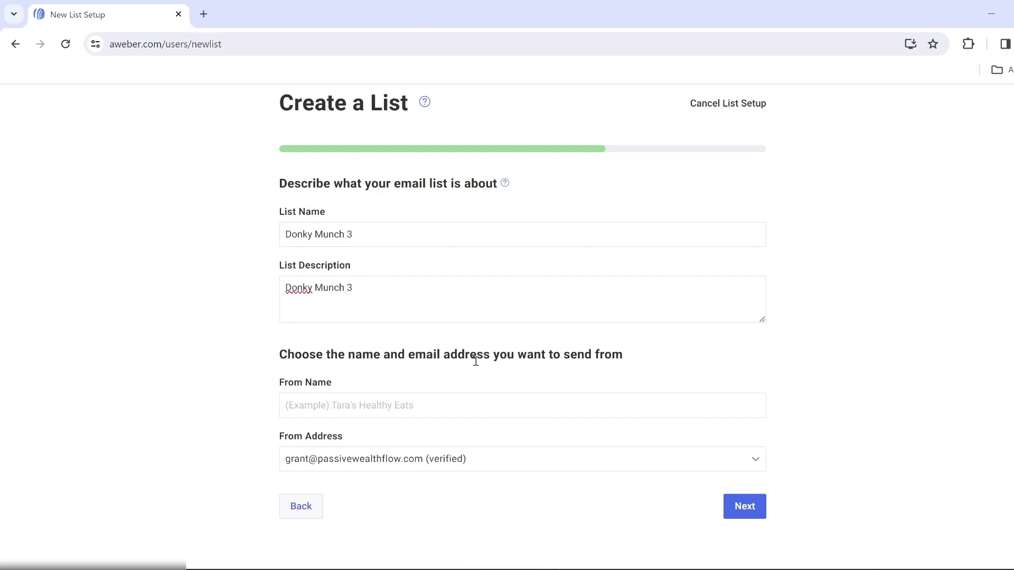
click(347, 395)
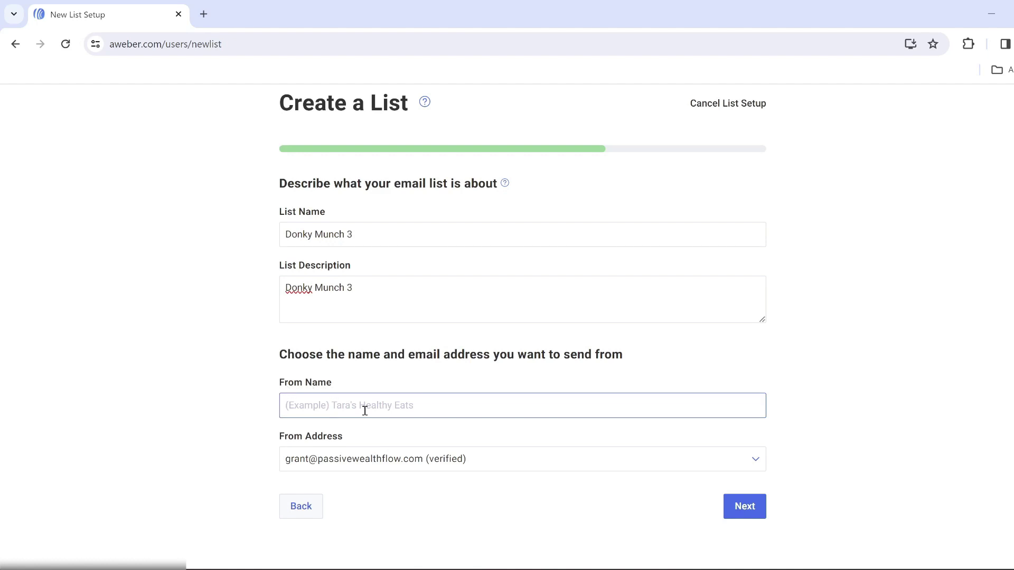
text(Don)
click(757, 511)
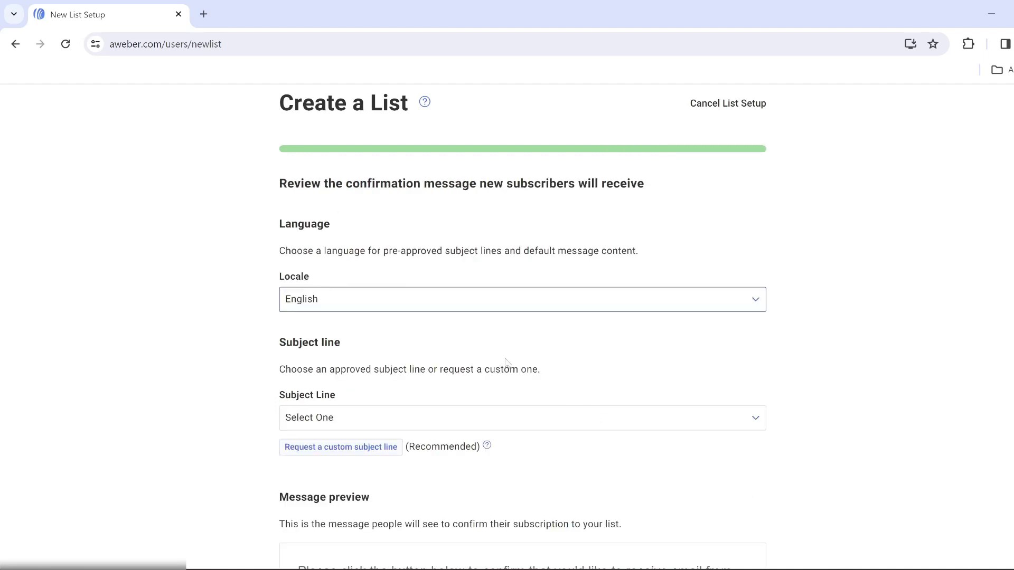
Step: Choose subject 'Confirm your request for information.' and create the list
click(345, 424)
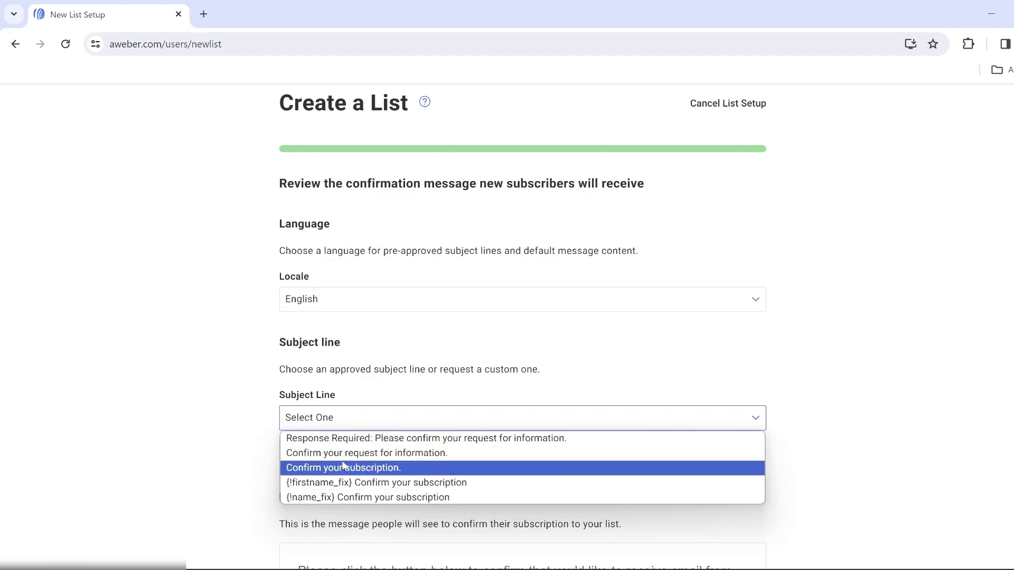
click(345, 456)
scroll(654, 481, down, 2)
scroll(655, 482, down, 2)
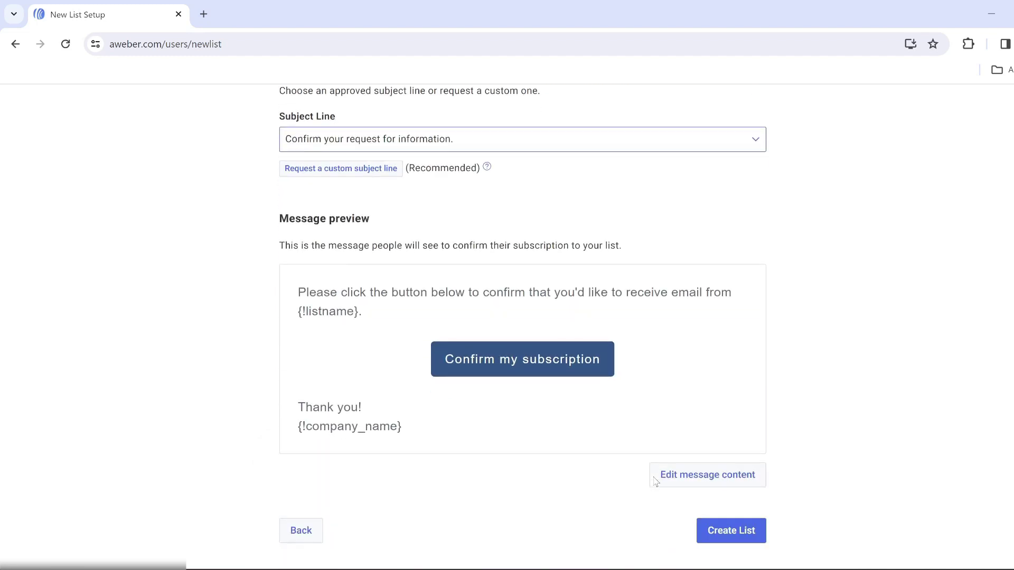
scroll(655, 482, down, 2)
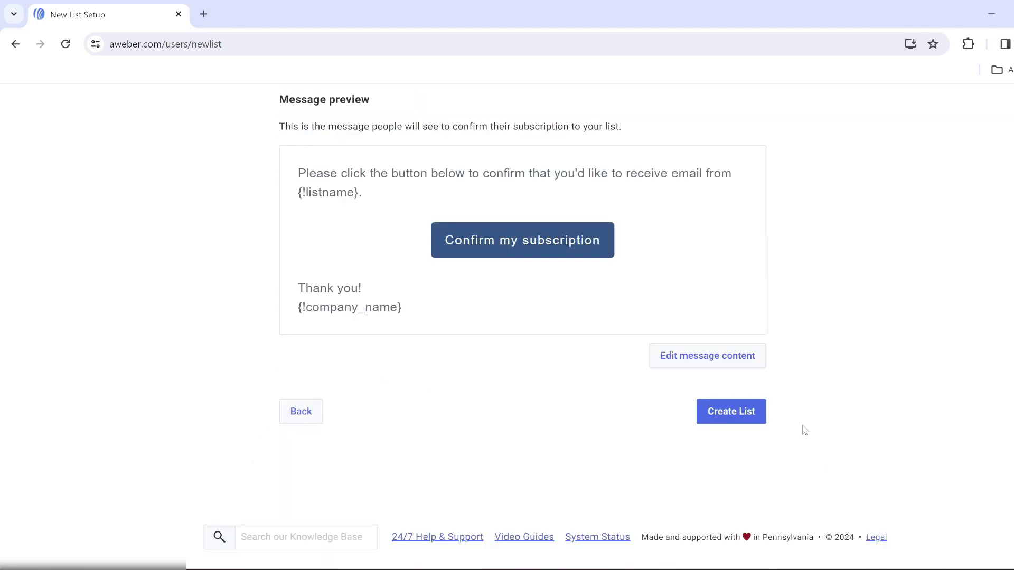
click(740, 417)
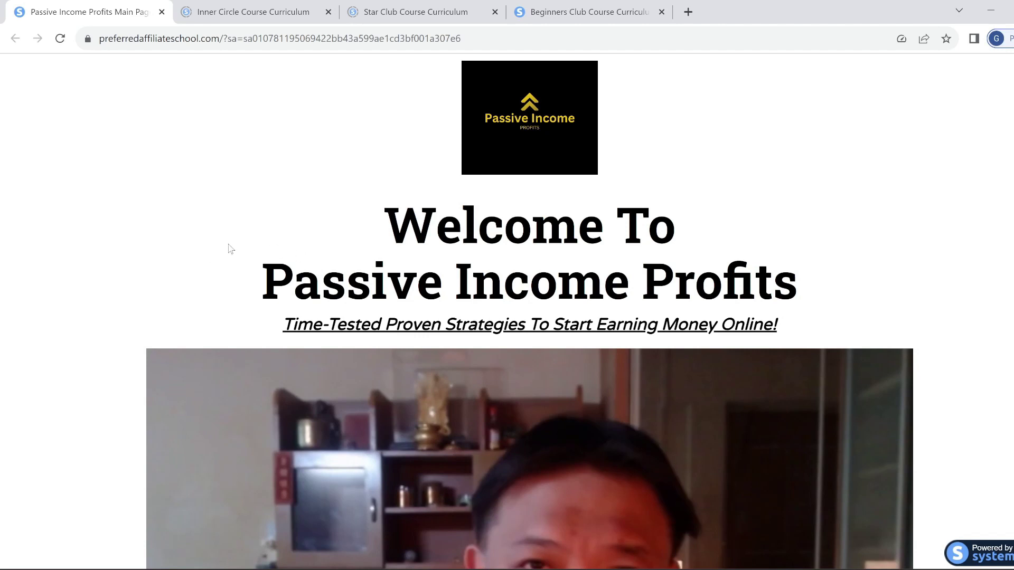
scroll(228, 250, down, 2)
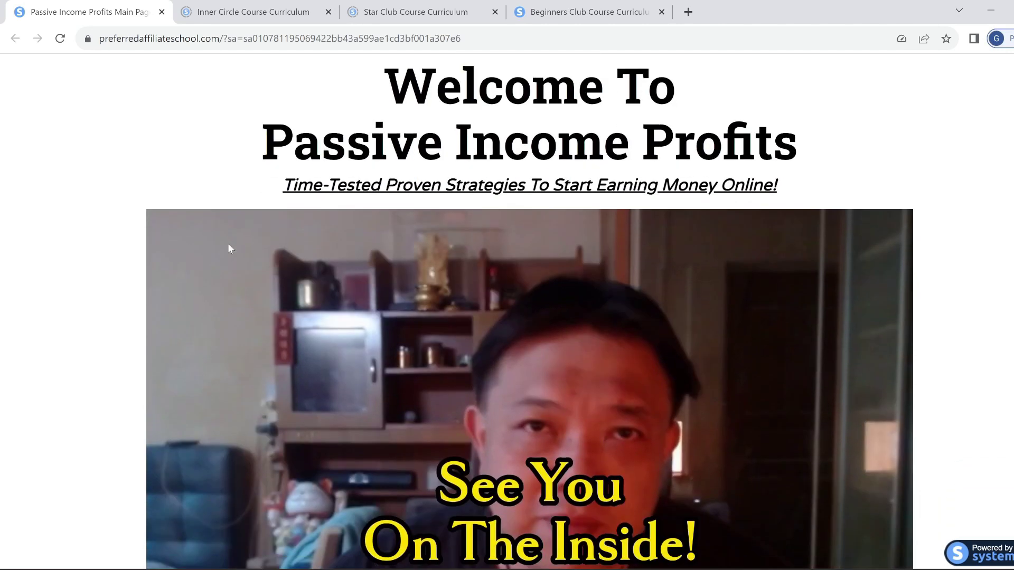
scroll(228, 249, down, 1)
scroll(229, 249, down, 4)
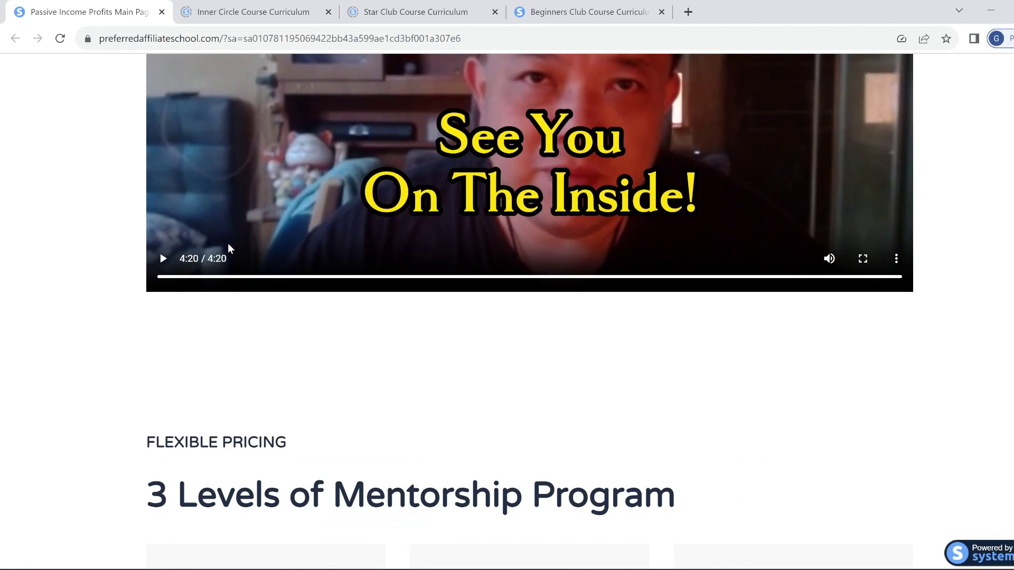
scroll(229, 248, down, 2)
scroll(228, 249, down, 2)
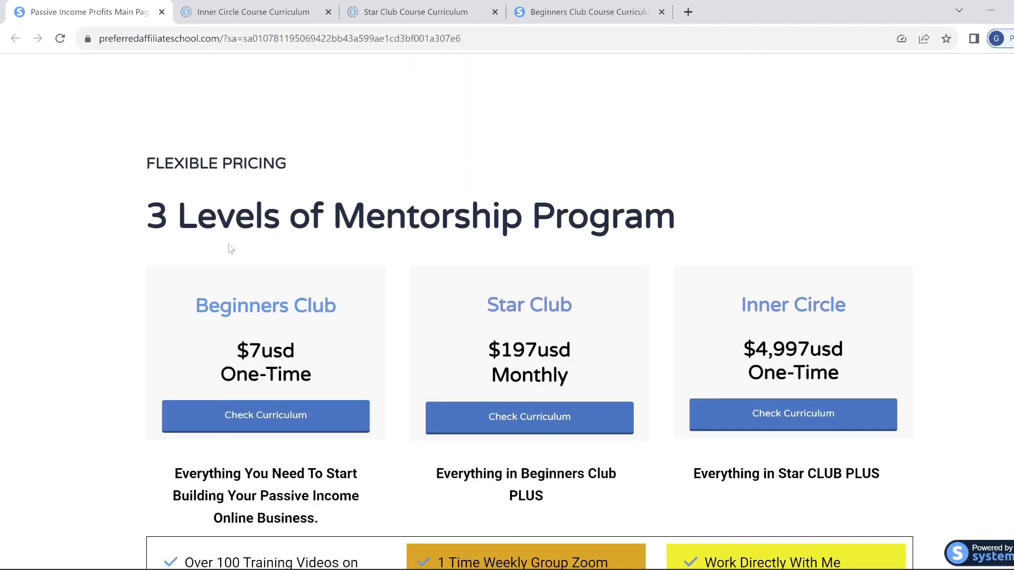
scroll(228, 249, down, 1)
scroll(228, 248, down, 1)
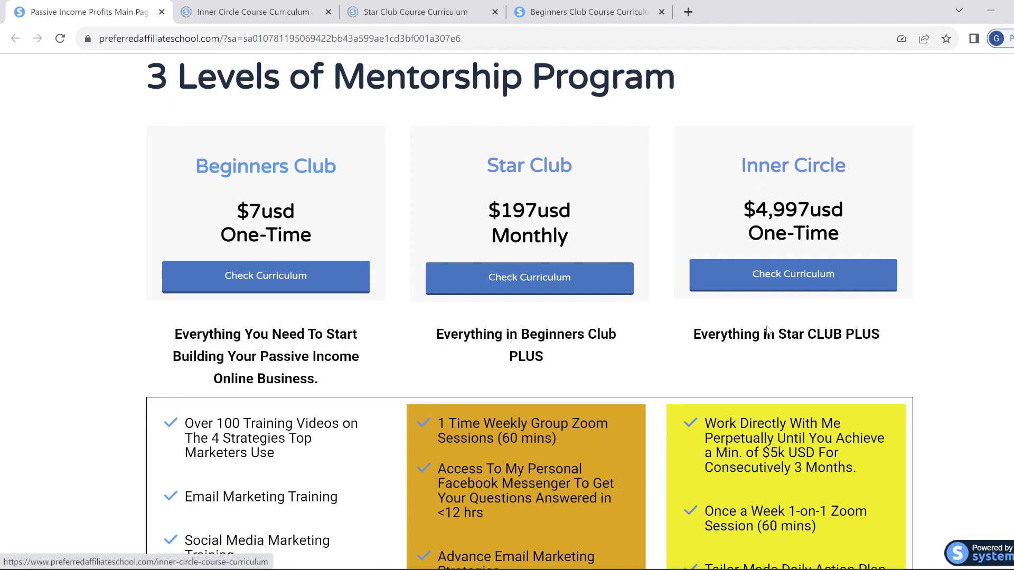
scroll(218, 322, down, 1)
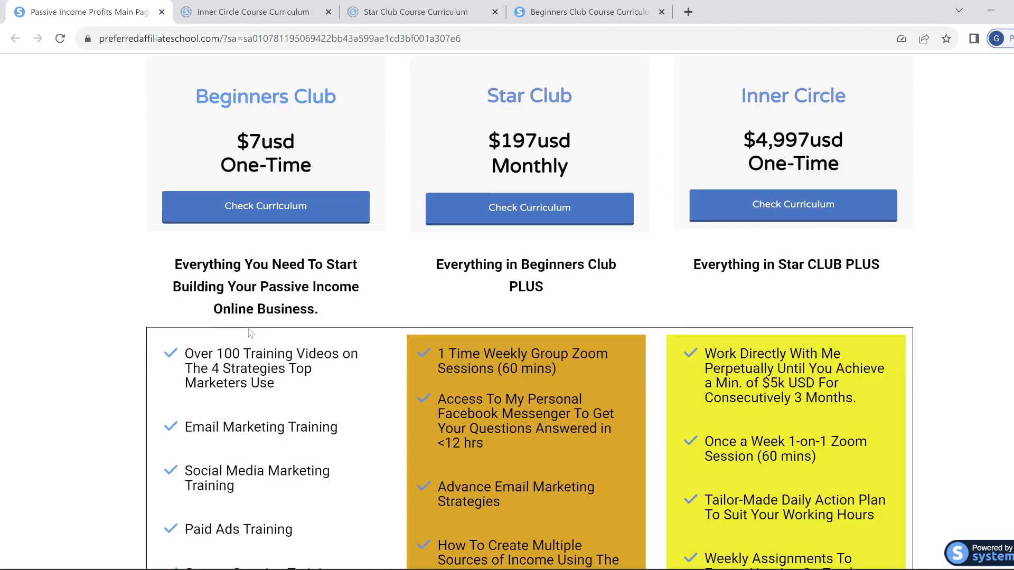
click(590, 21)
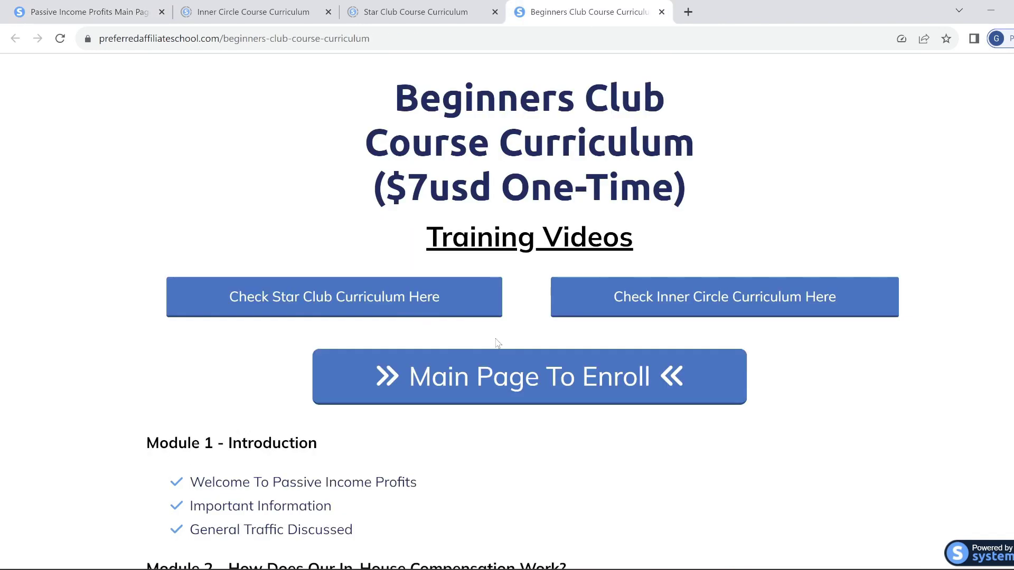
scroll(182, 470, down, 1)
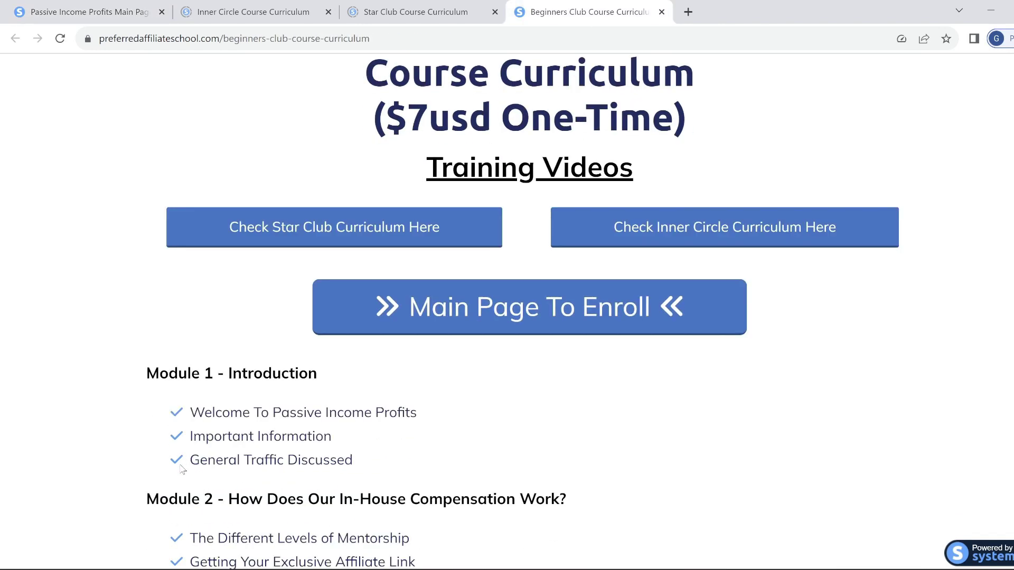
scroll(182, 470, down, 2)
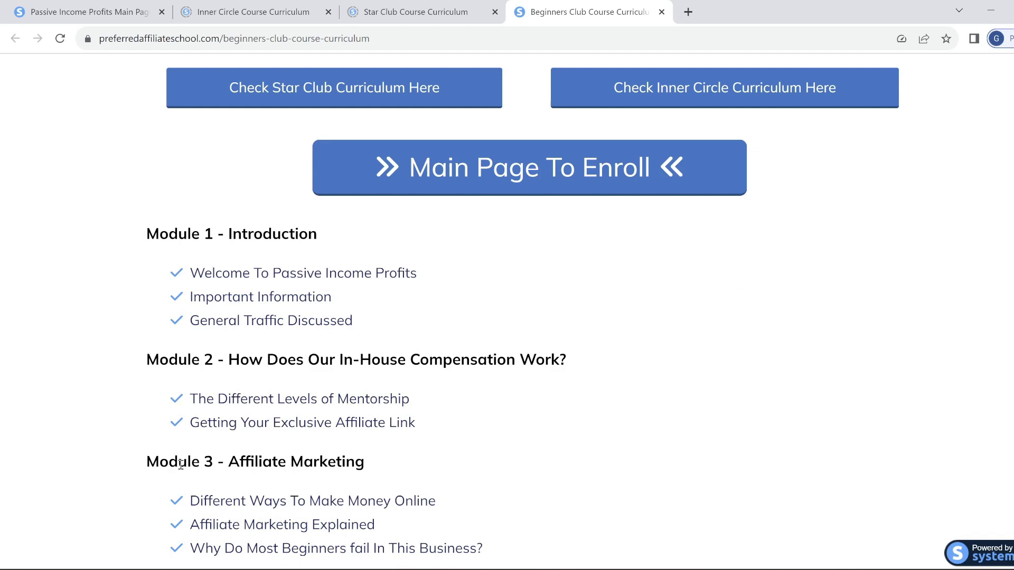
scroll(181, 468, down, 1)
scroll(181, 467, down, 1)
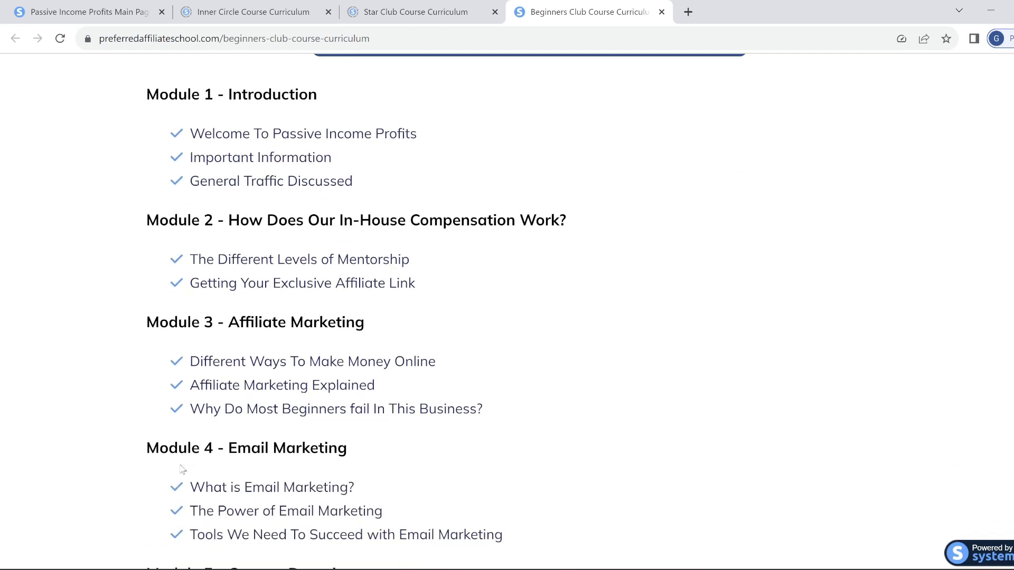
scroll(181, 467, down, 1)
scroll(181, 469, down, 3)
scroll(181, 469, down, 1)
scroll(182, 468, down, 1)
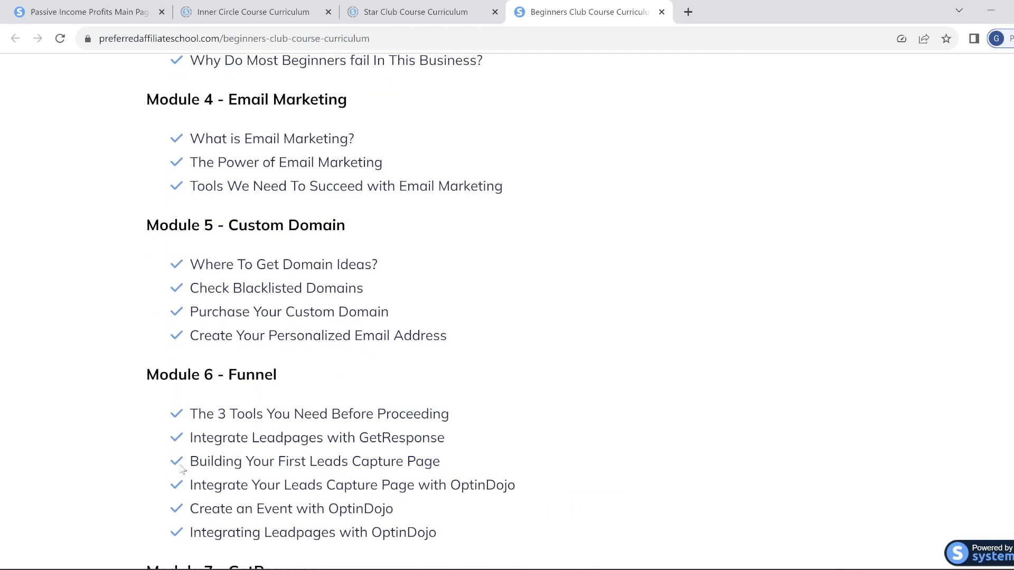
scroll(181, 469, down, 1)
scroll(181, 469, down, 7)
scroll(182, 469, down, 2)
scroll(182, 469, down, 3)
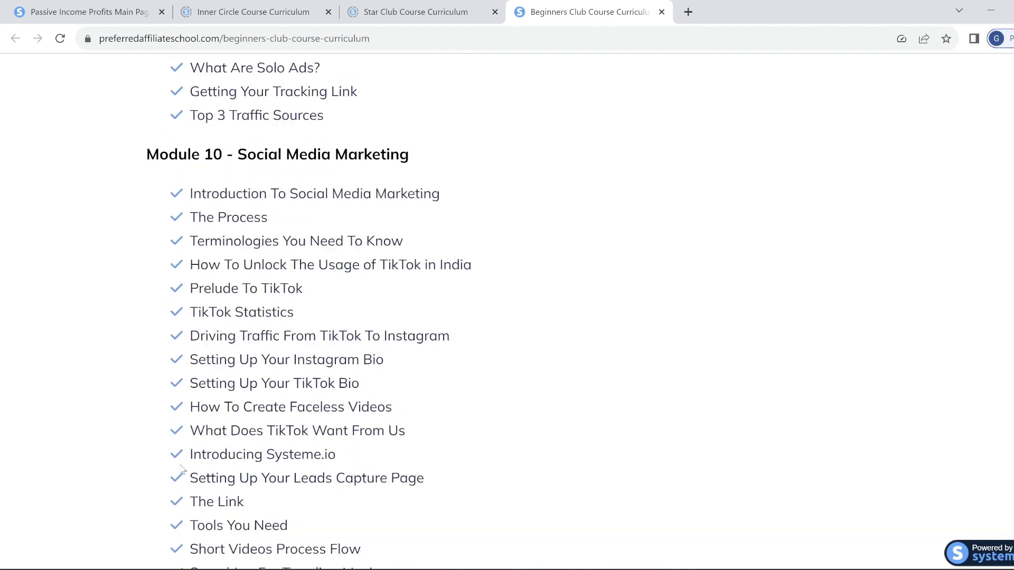
scroll(181, 469, down, 1)
scroll(181, 470, down, 3)
scroll(181, 469, down, 3)
scroll(182, 469, down, 8)
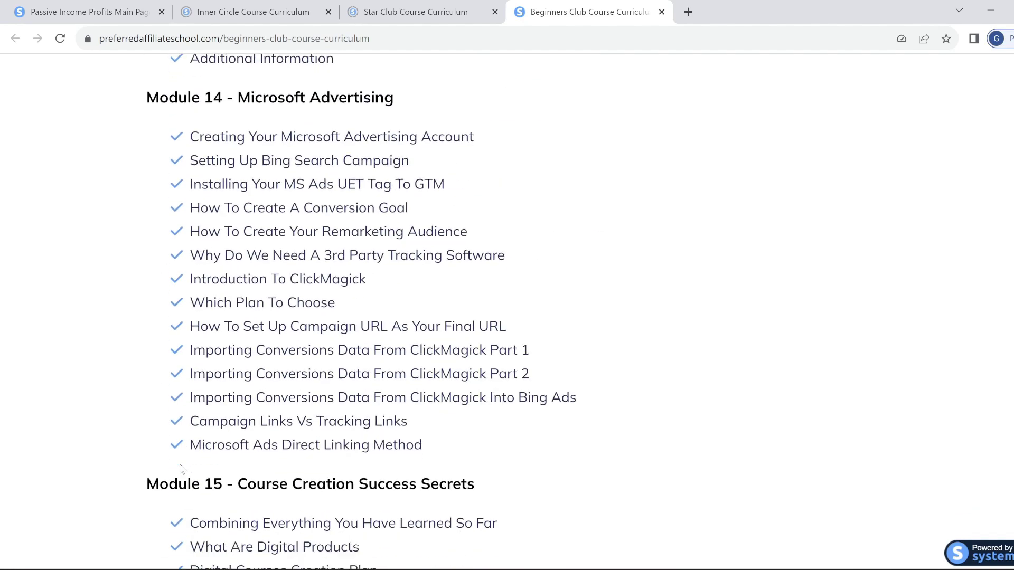
scroll(182, 469, down, 3)
scroll(182, 469, down, 3)
scroll(181, 469, up, 4)
scroll(182, 469, up, 20)
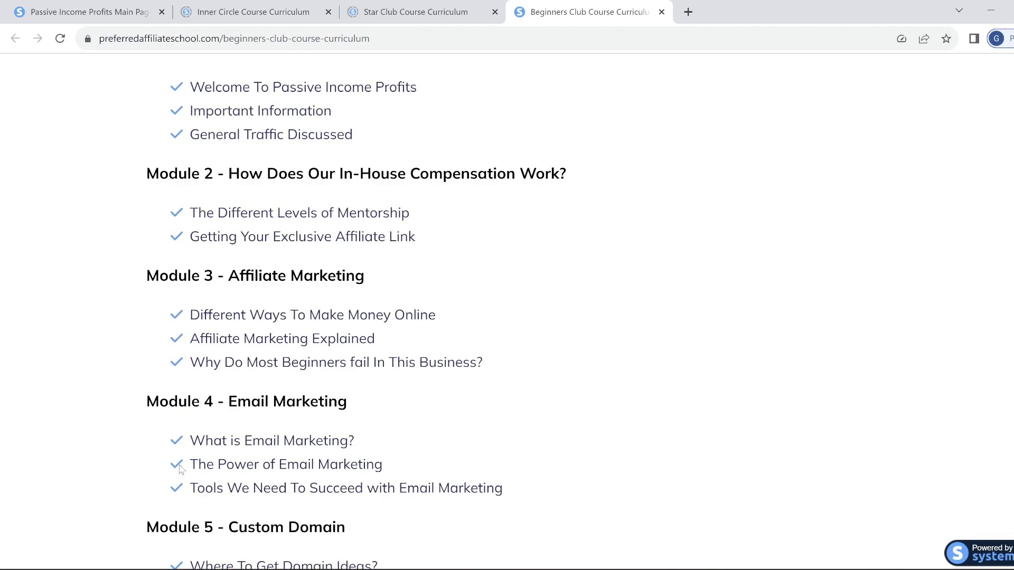
scroll(180, 469, up, 1)
scroll(180, 469, up, 3)
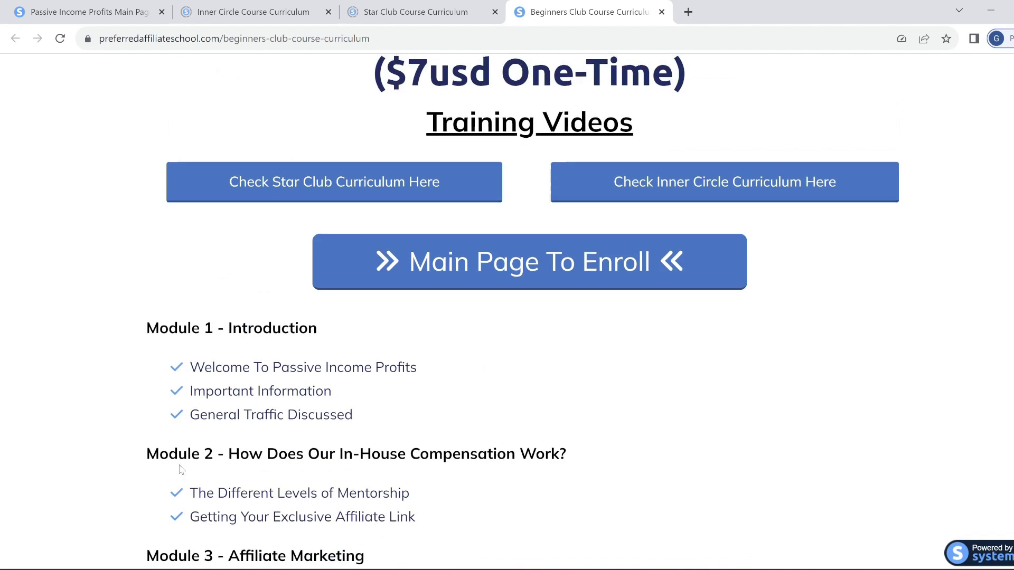
scroll(180, 469, up, 2)
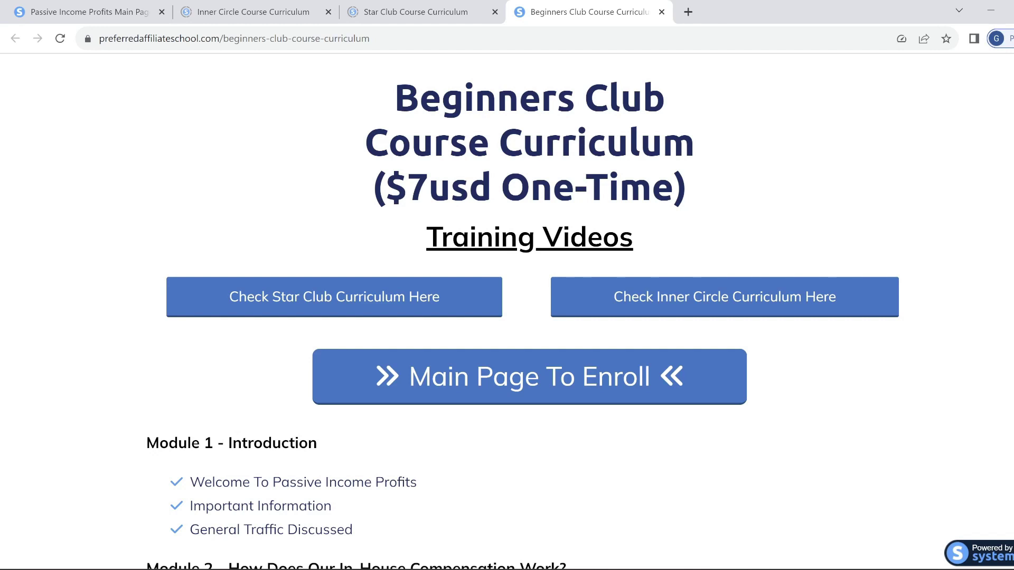
key(ctrl+1)
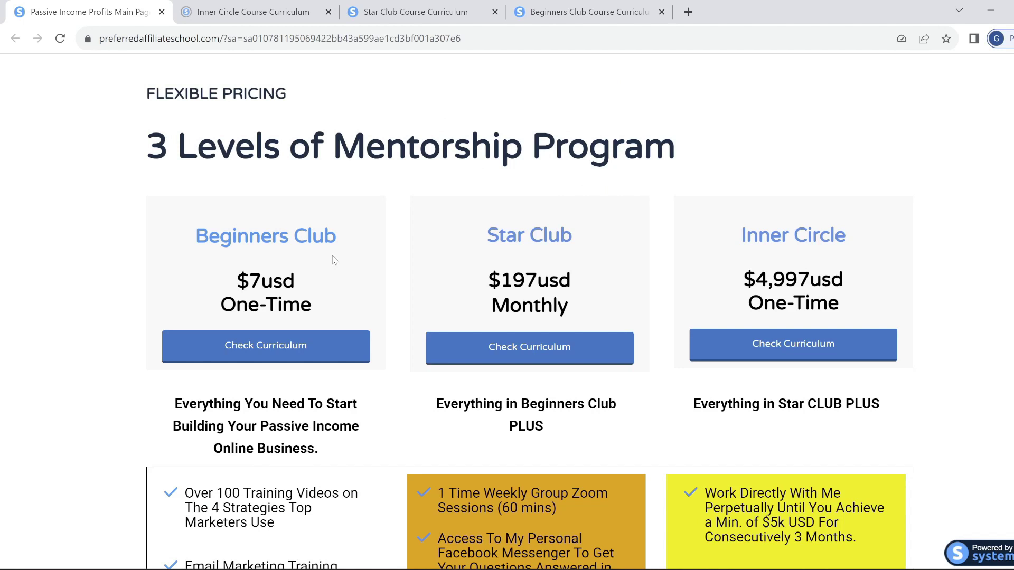
click(415, 15)
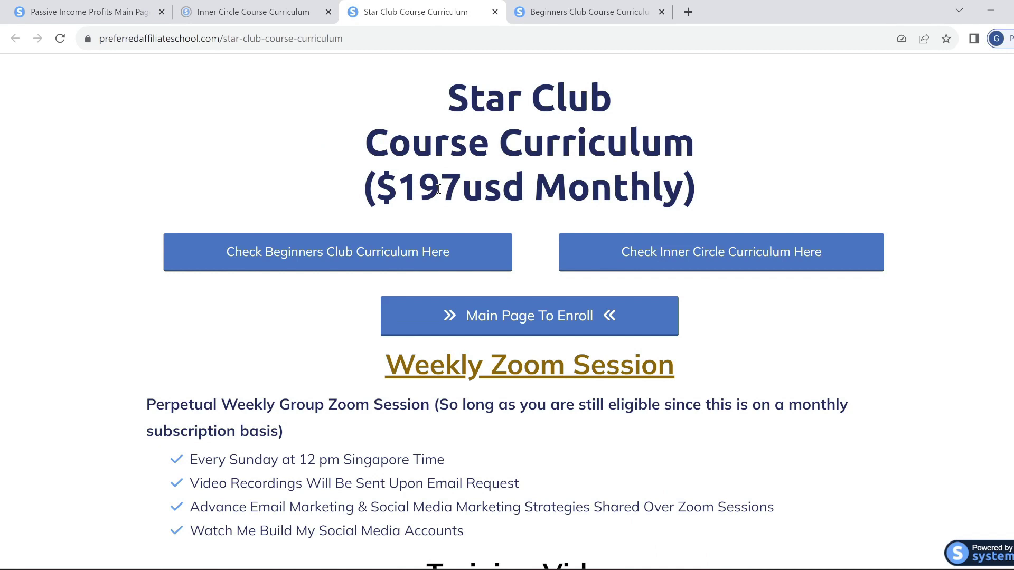
scroll(437, 189, down, 2)
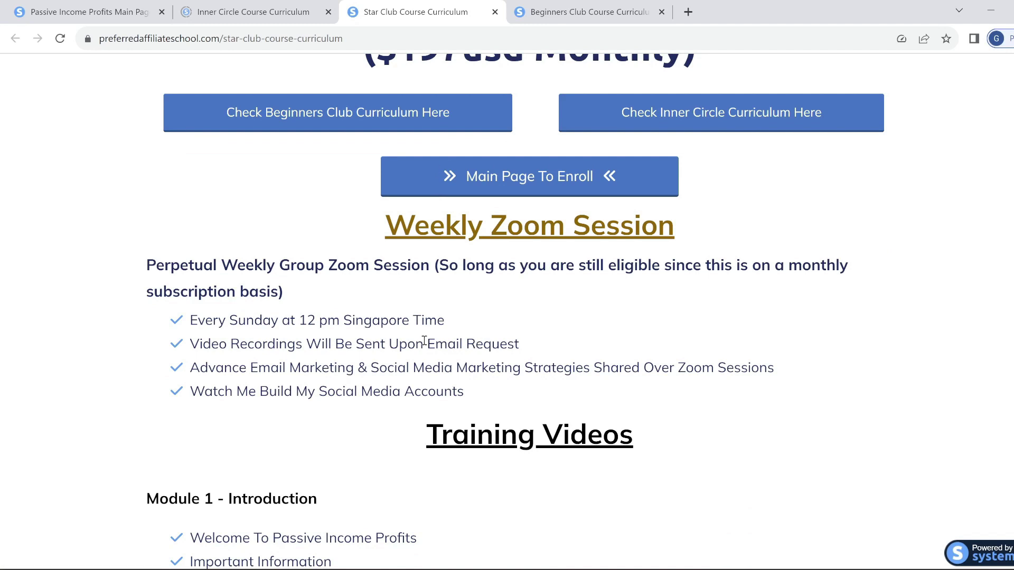
key(ctrl+1)
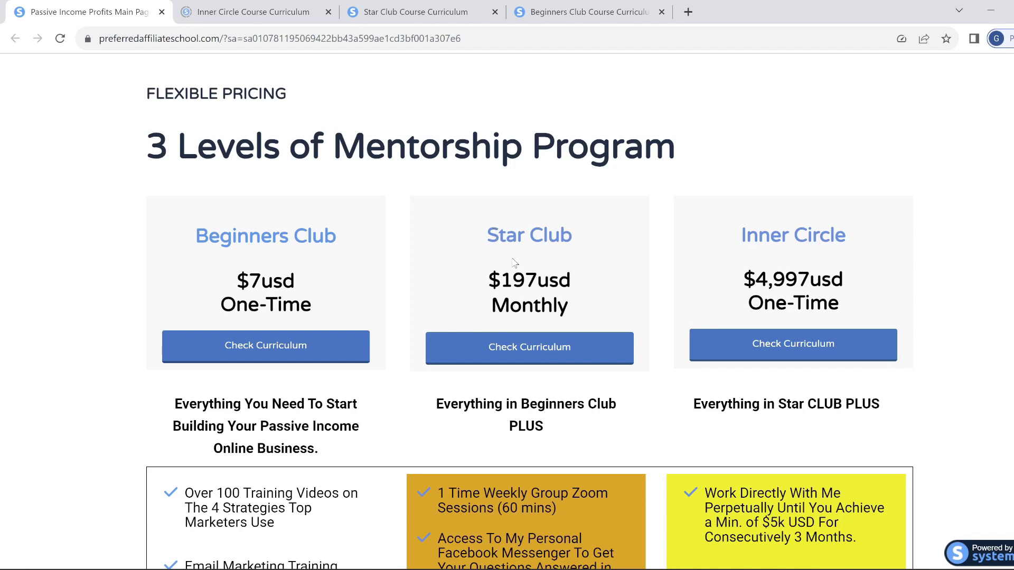
Step: Switch to the Inner Circle curriculum tab and highlight the $4,997usd price
key(ctrl+Tab)
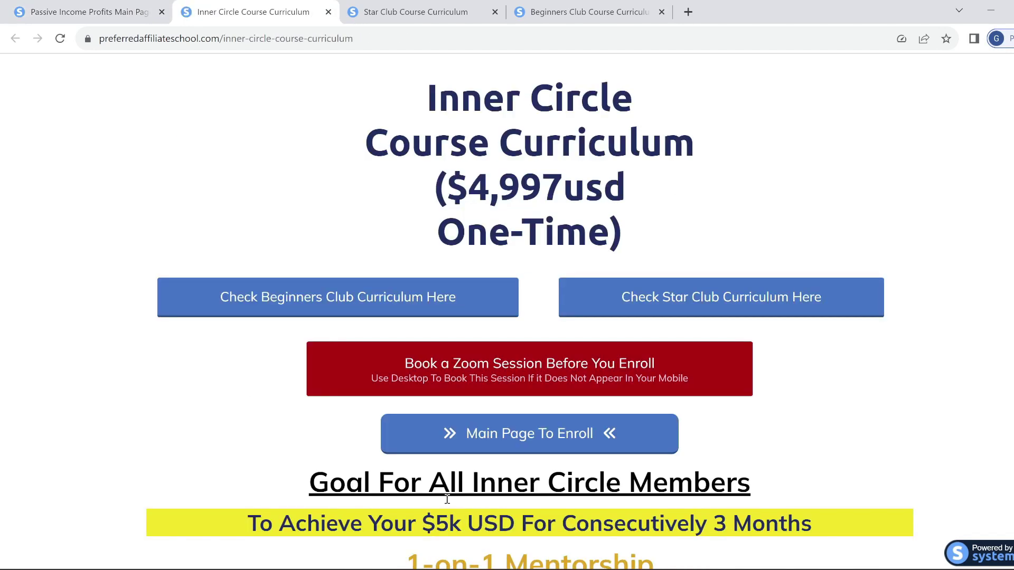
scroll(447, 499, down, 4)
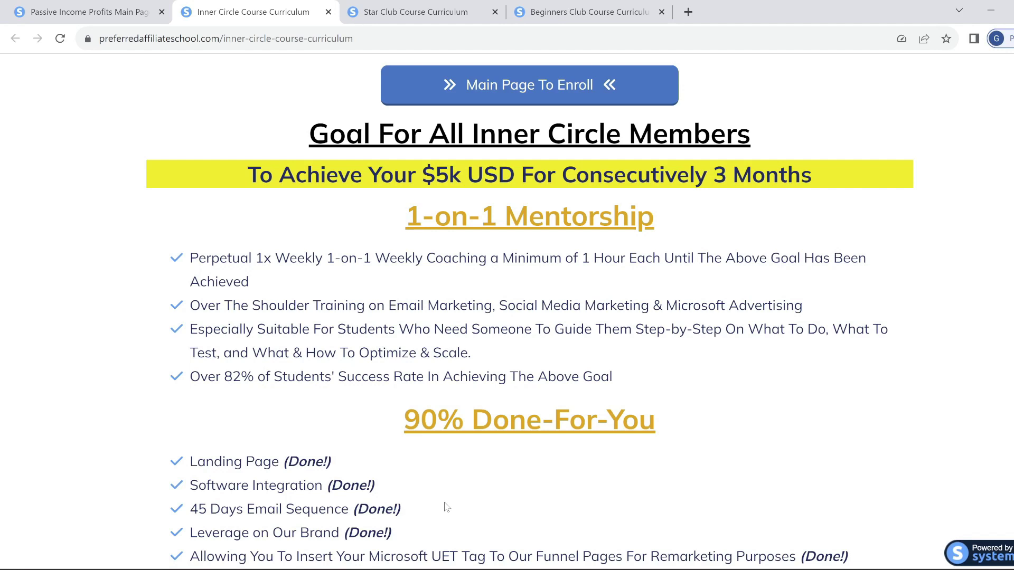
scroll(444, 508, up, 4)
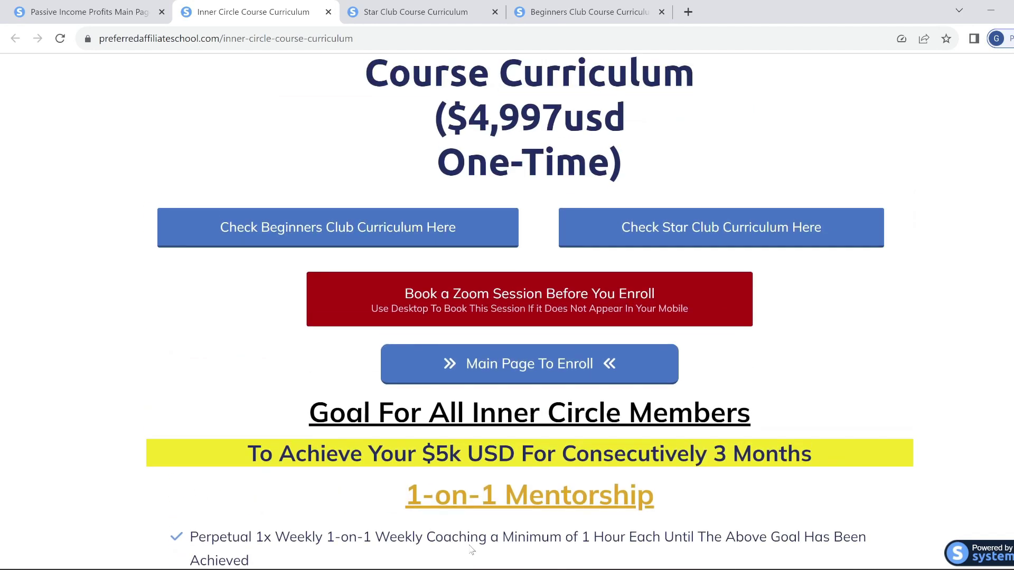
drag(476, 119, 673, 119)
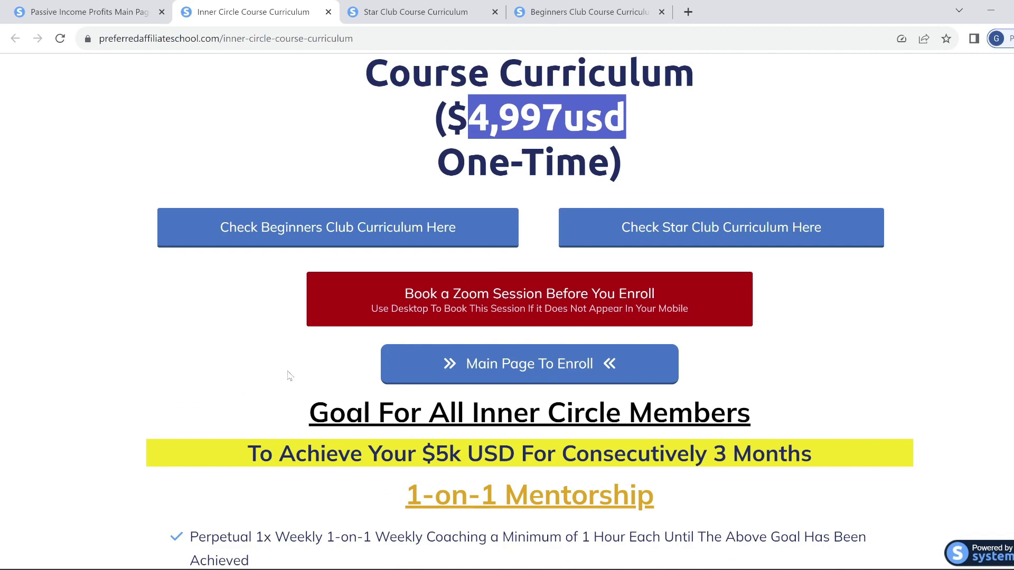
scroll(225, 356, down, 2)
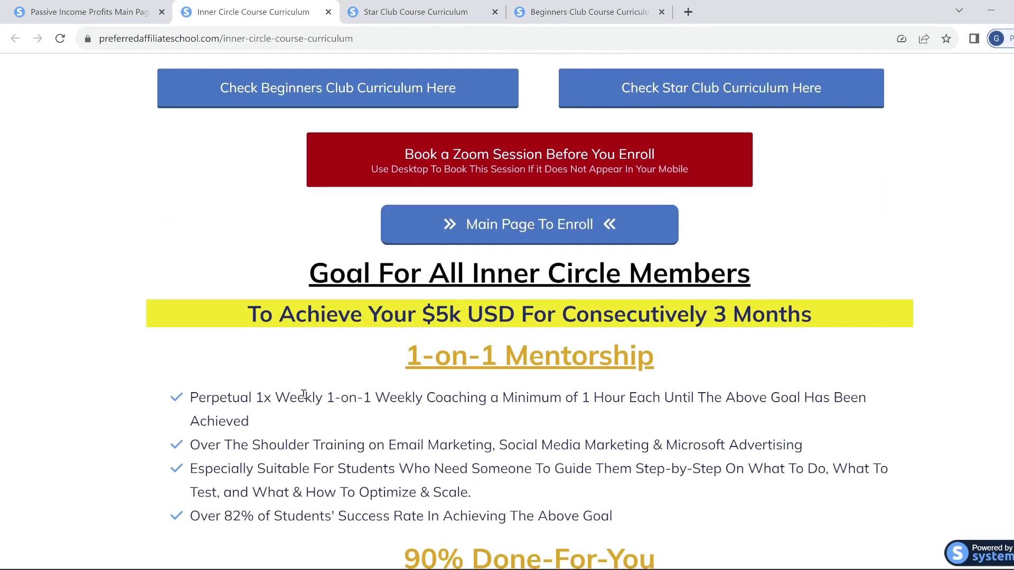
scroll(304, 394, down, 1)
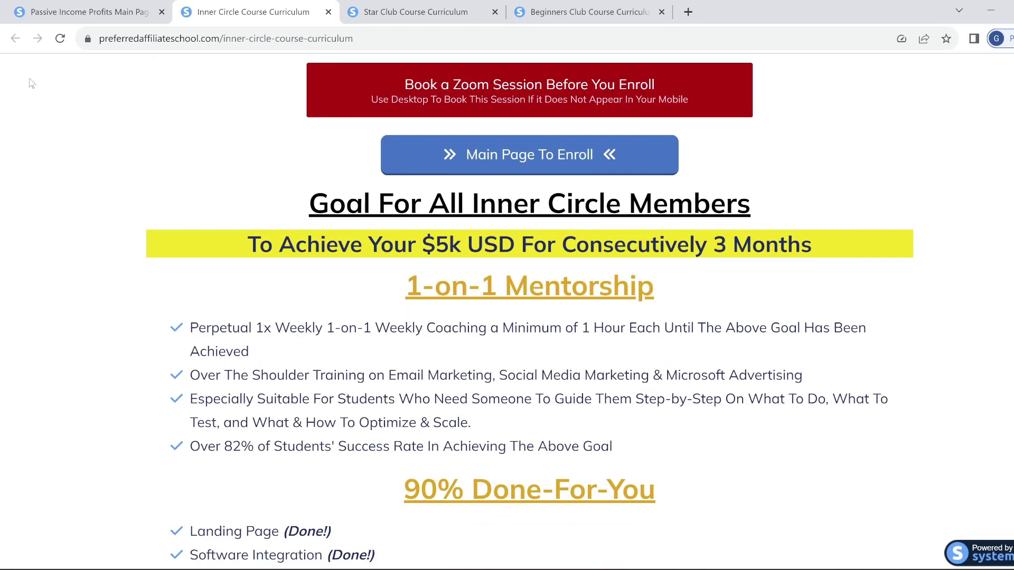